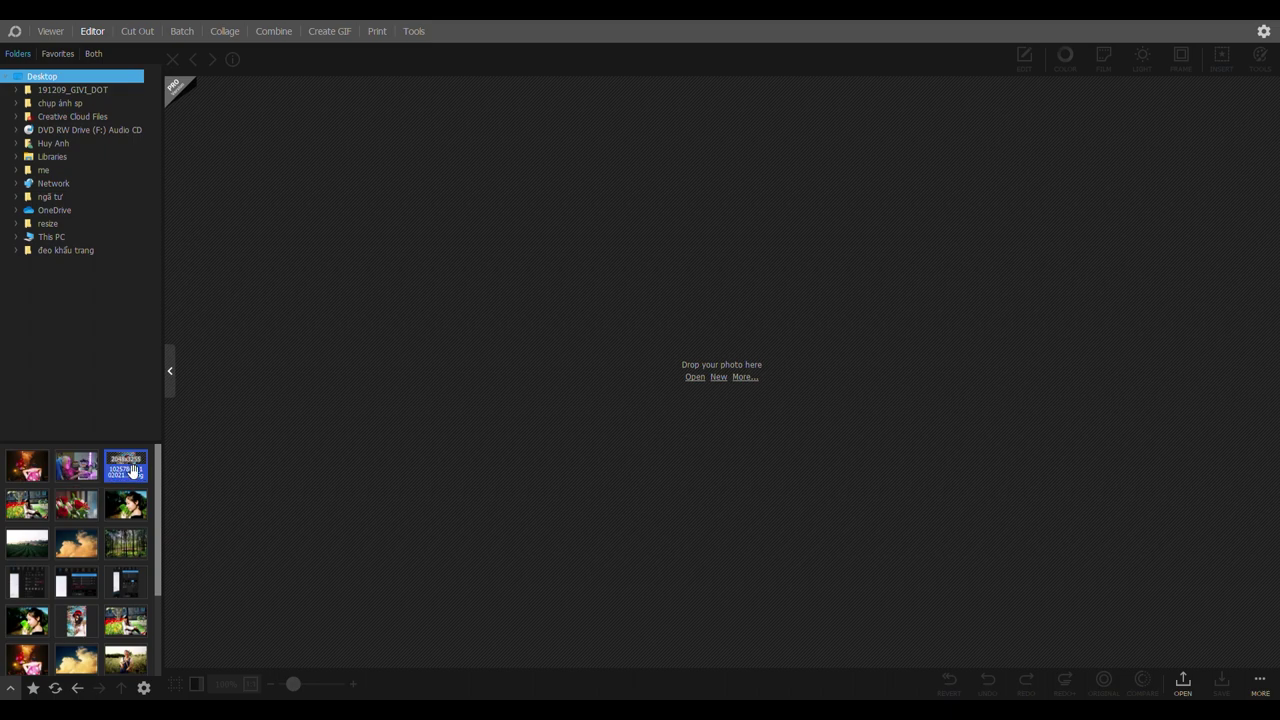
Step: Open the portrait of the woman in the red hat and apply Bloom with level 49, blur 77 and contrast 47
double_click(131, 470)
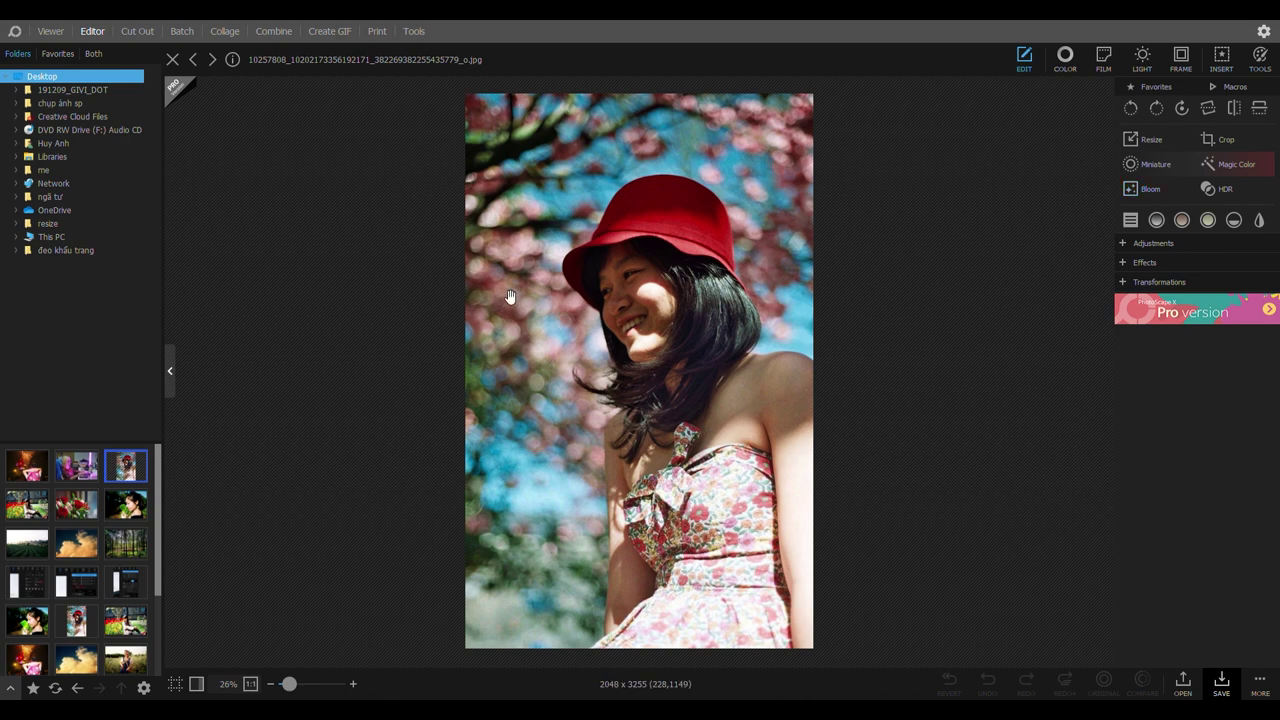
left_click(1148, 188)
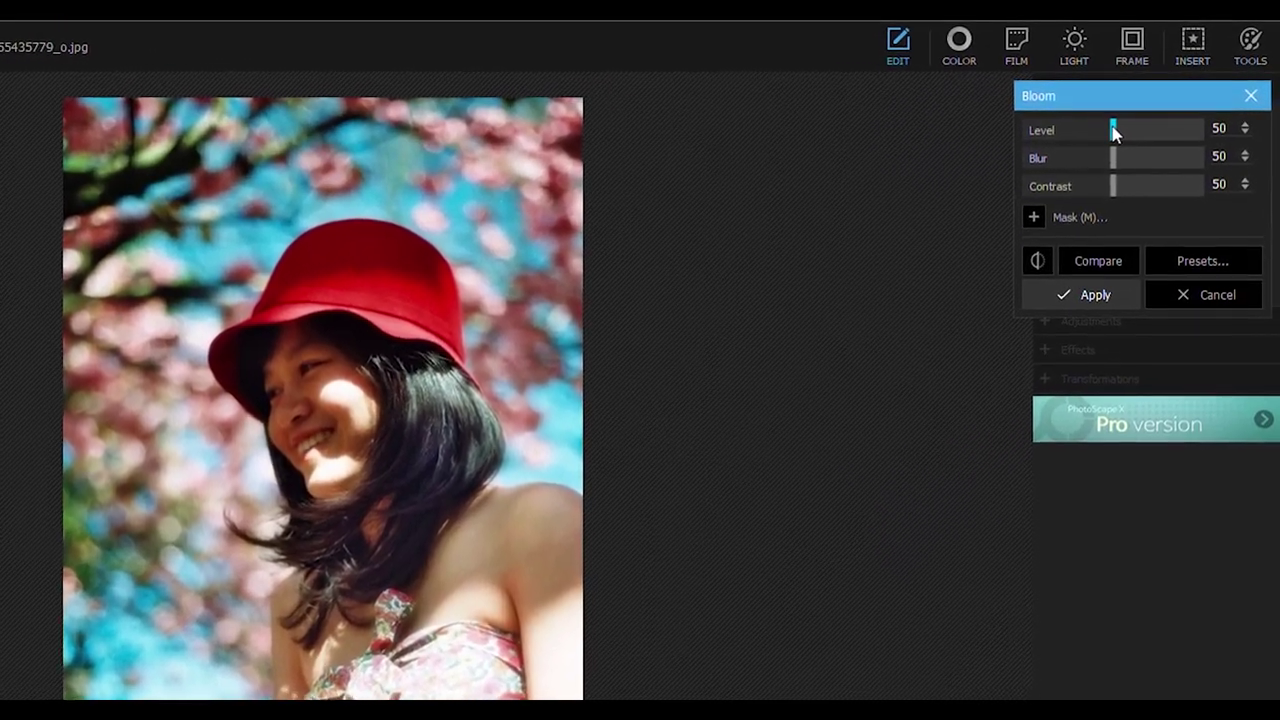
left_click_drag(1112, 134, 1117, 195)
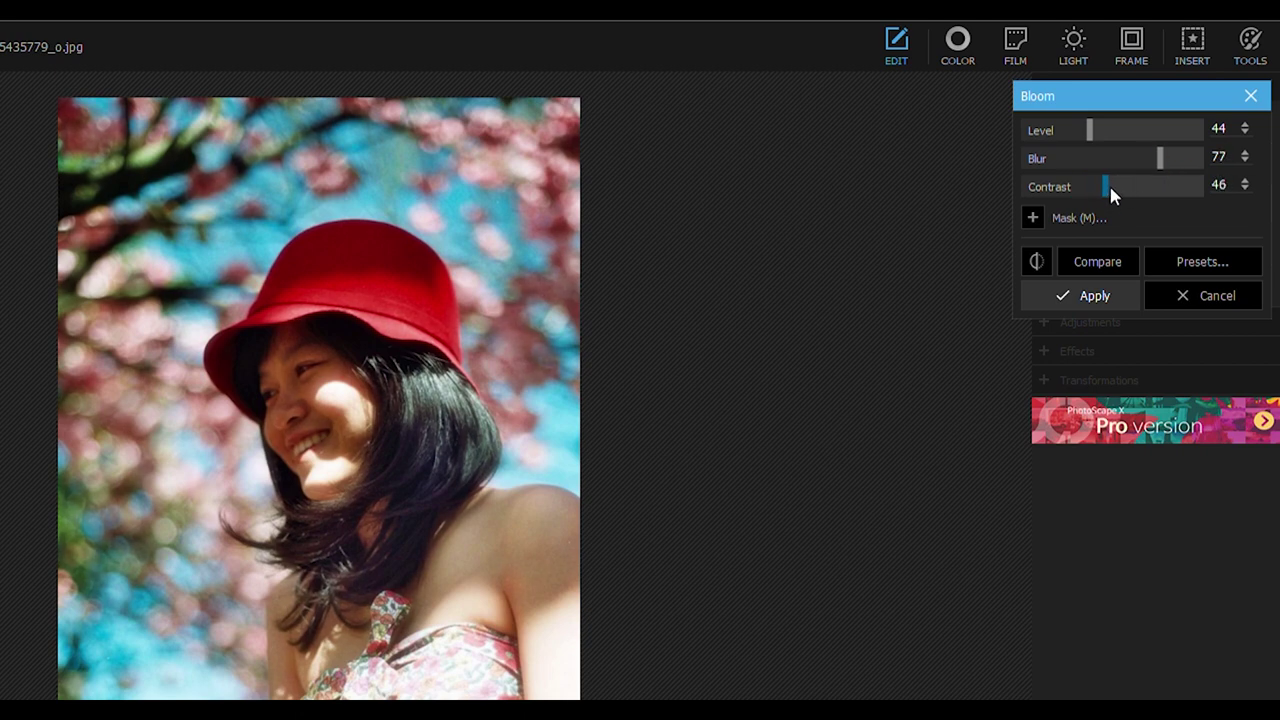
left_click_drag(1106, 135, 1109, 132)
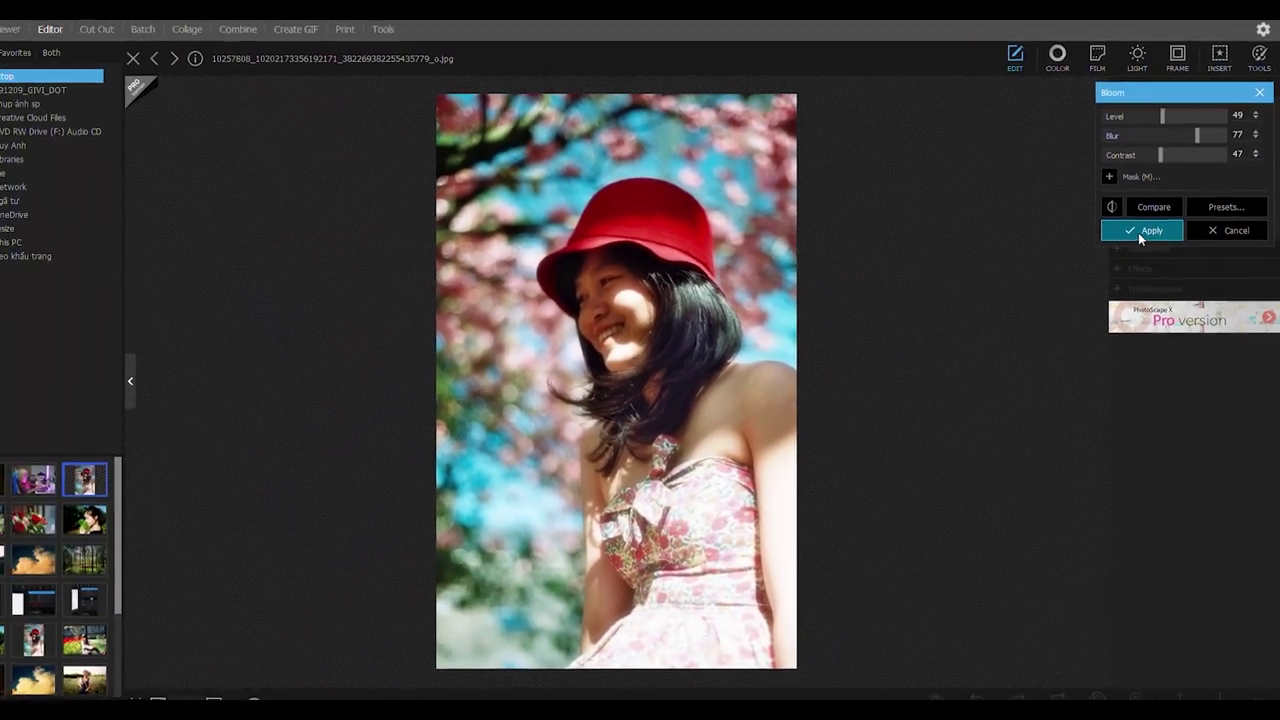
left_click(1146, 226)
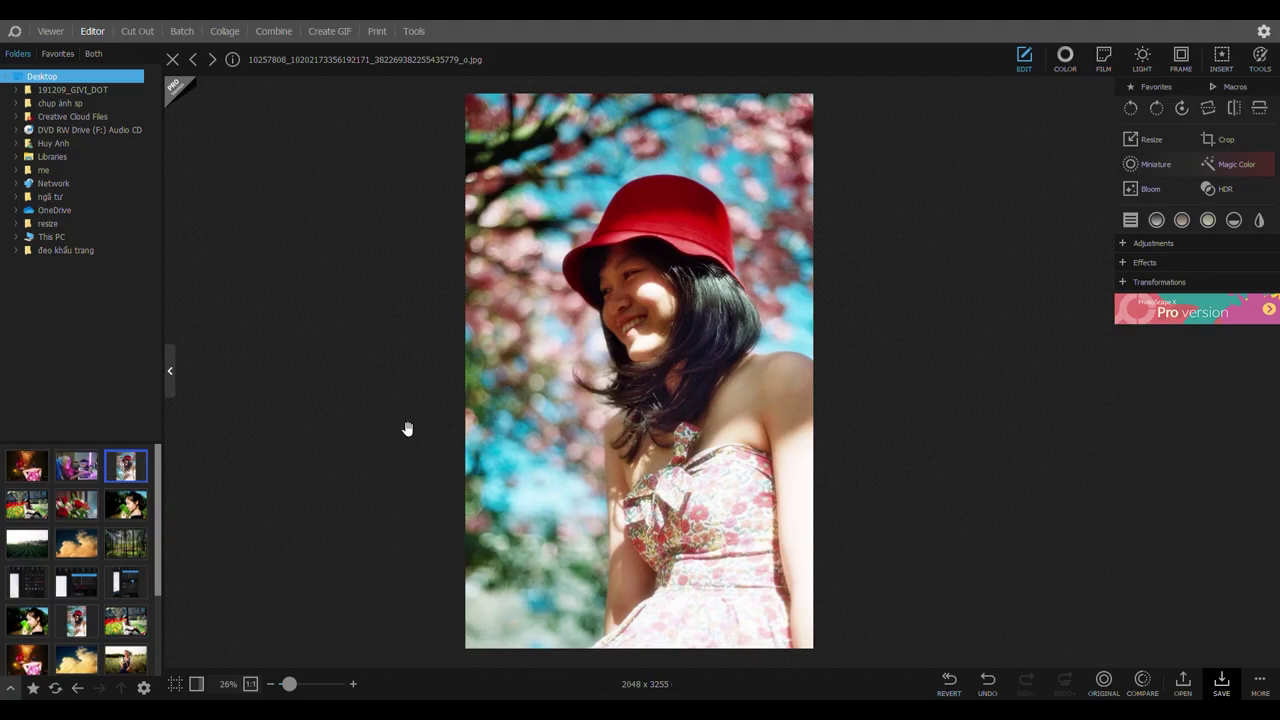
Step: Open the golden cloud photo and apply Bloom with level 42, blur 83 and adjusted contrast
left_click(78, 553)
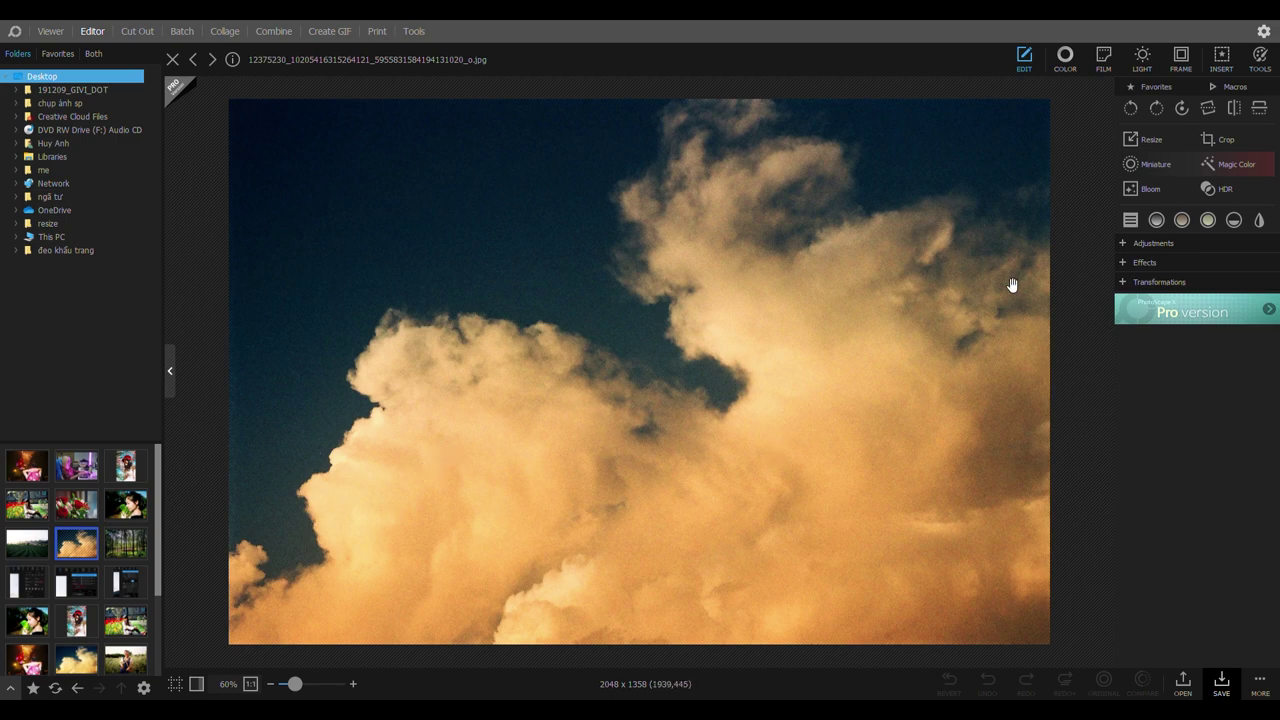
left_click(1137, 188)
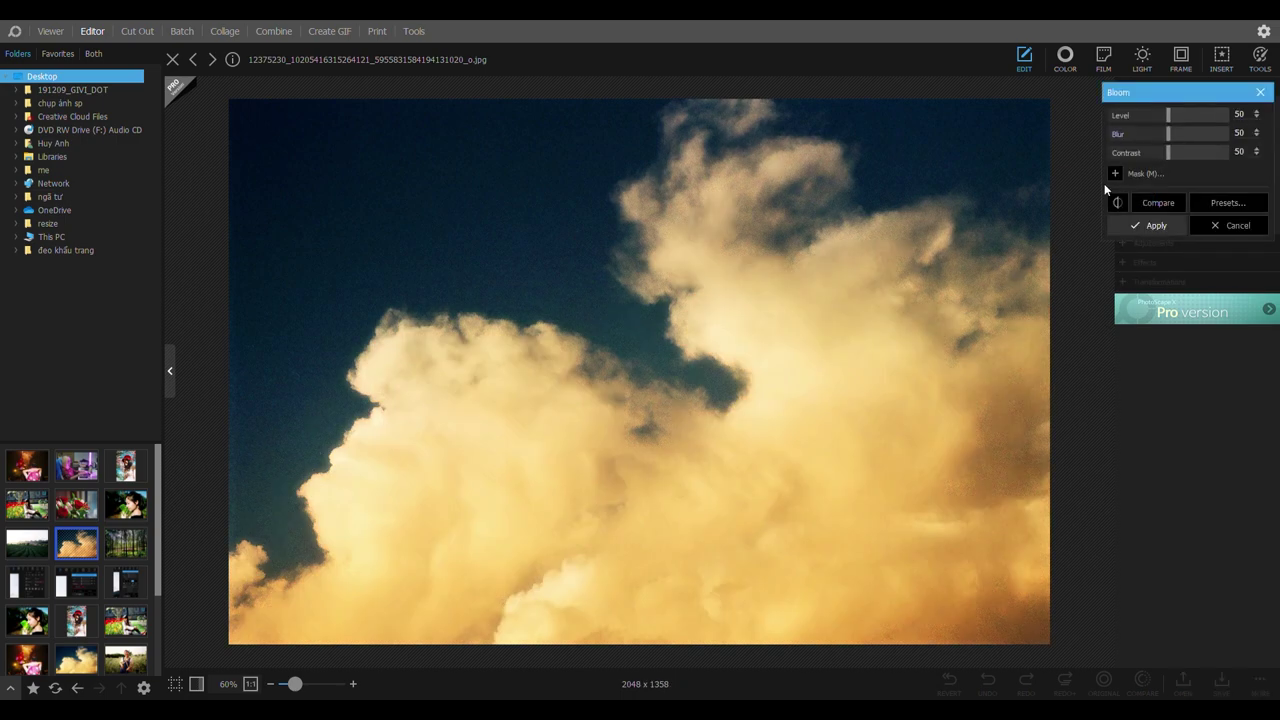
left_click(1146, 113)
left_click_drag(1168, 133, 1189, 138)
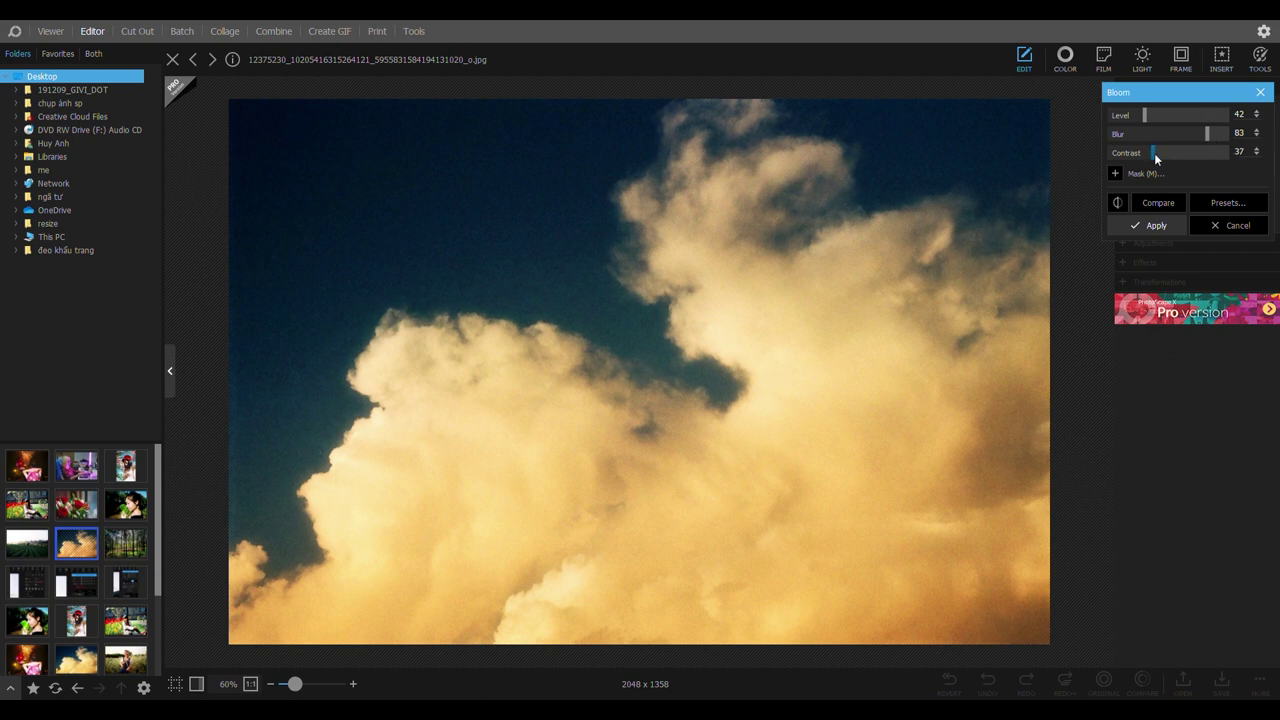
left_click_drag(1153, 153, 1183, 154)
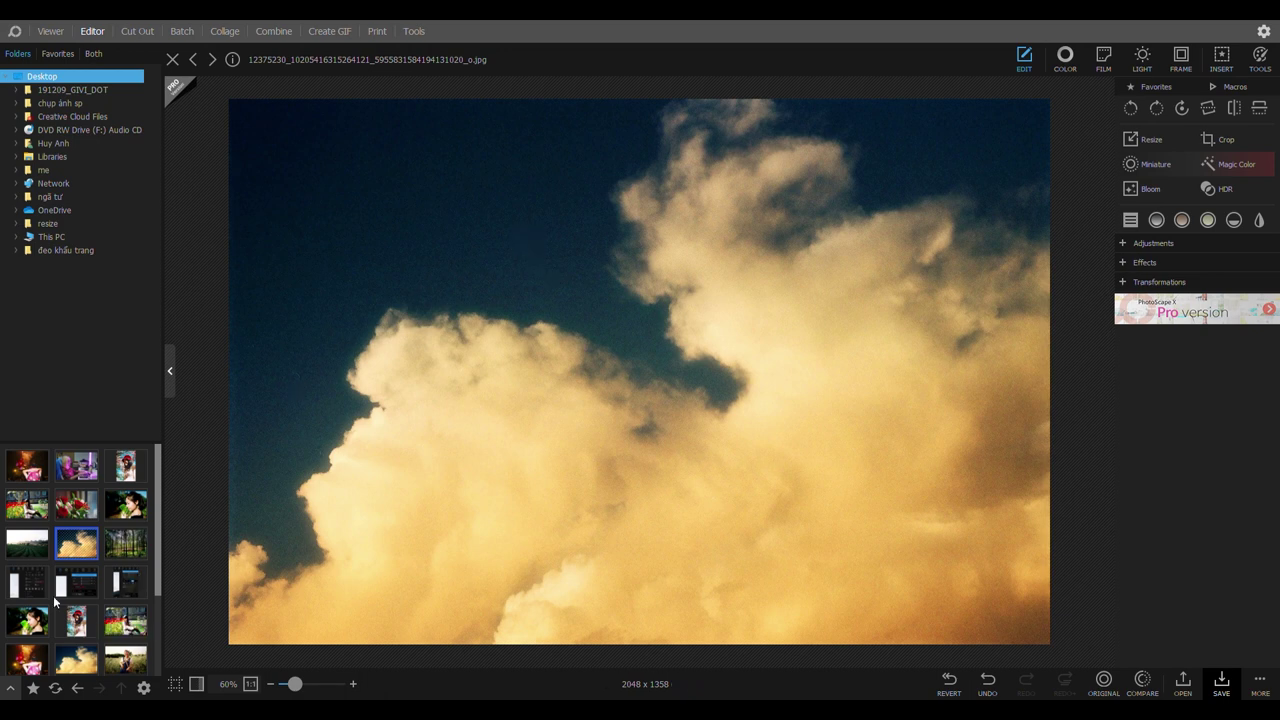
Step: Open the photo of the woman beside the tulips and set up a Bloom brush mask with brush size 53 and hardness 4
left_click(26, 504)
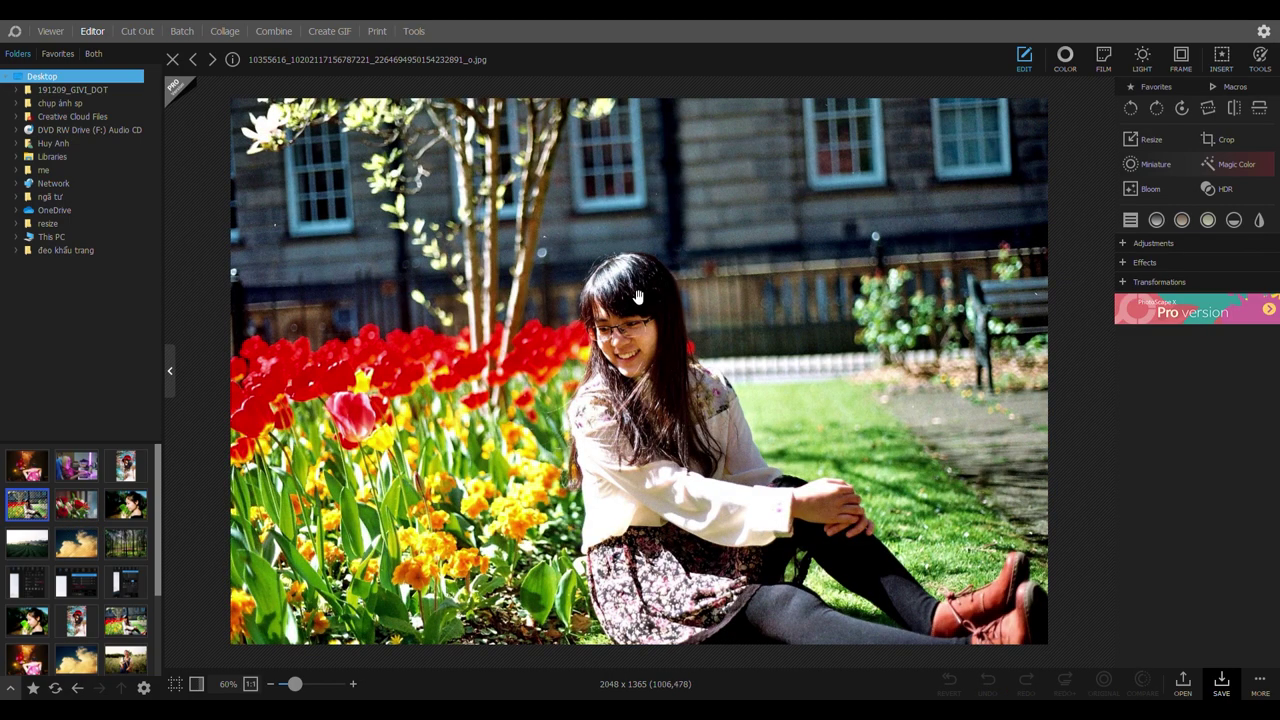
left_click(1150, 189)
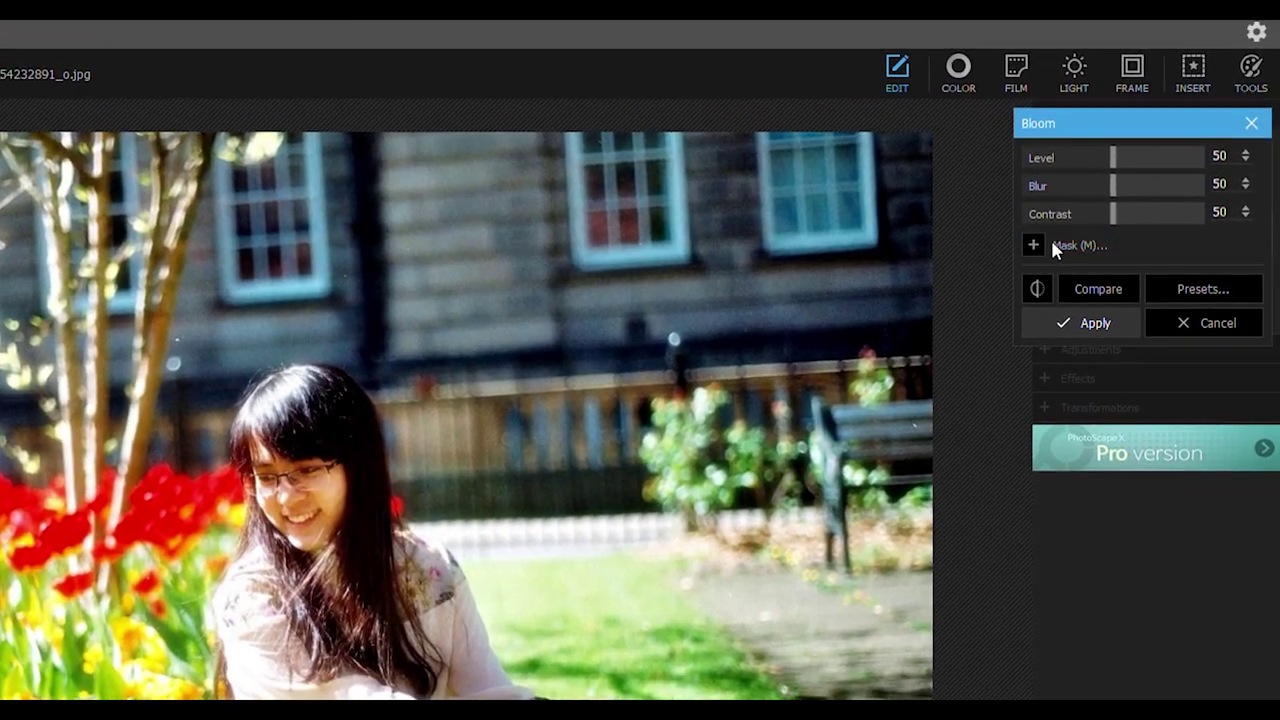
left_click(1066, 247)
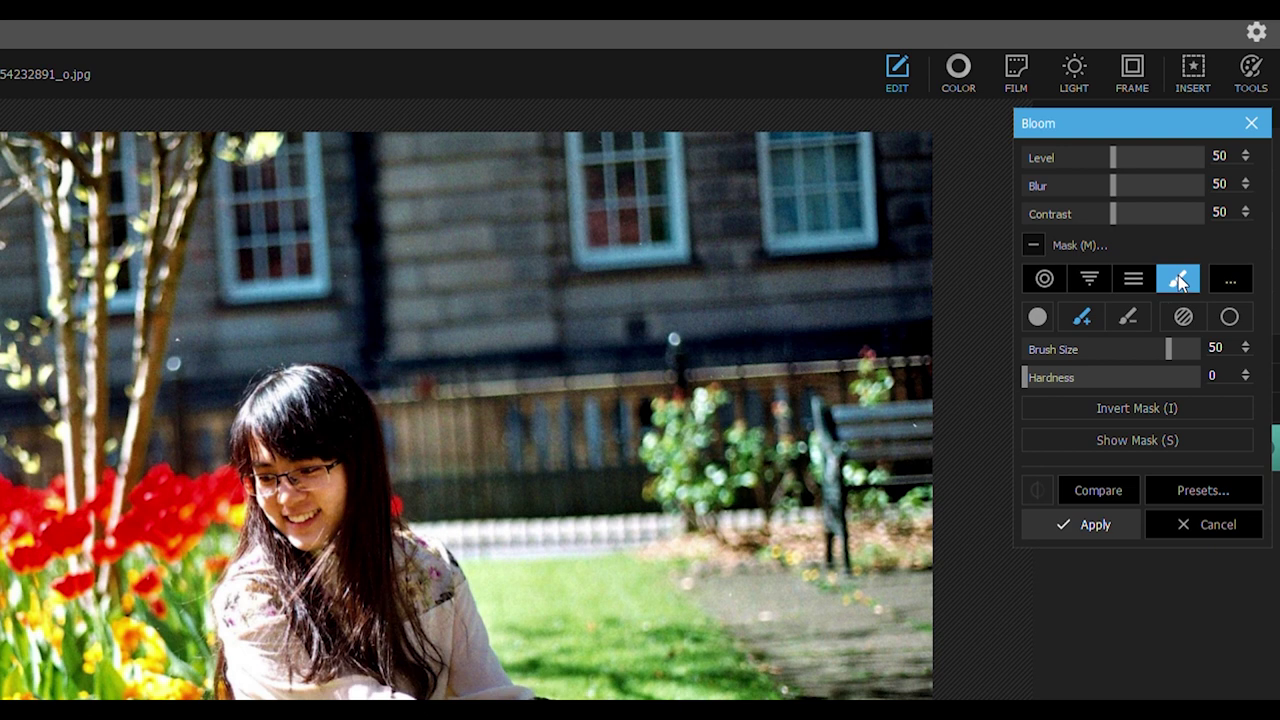
mouse_move(1168, 347)
left_mouse_down()
mouse_move(1189, 350)
mouse_move(1148, 356)
mouse_move(1179, 358)
left_mouse_up()
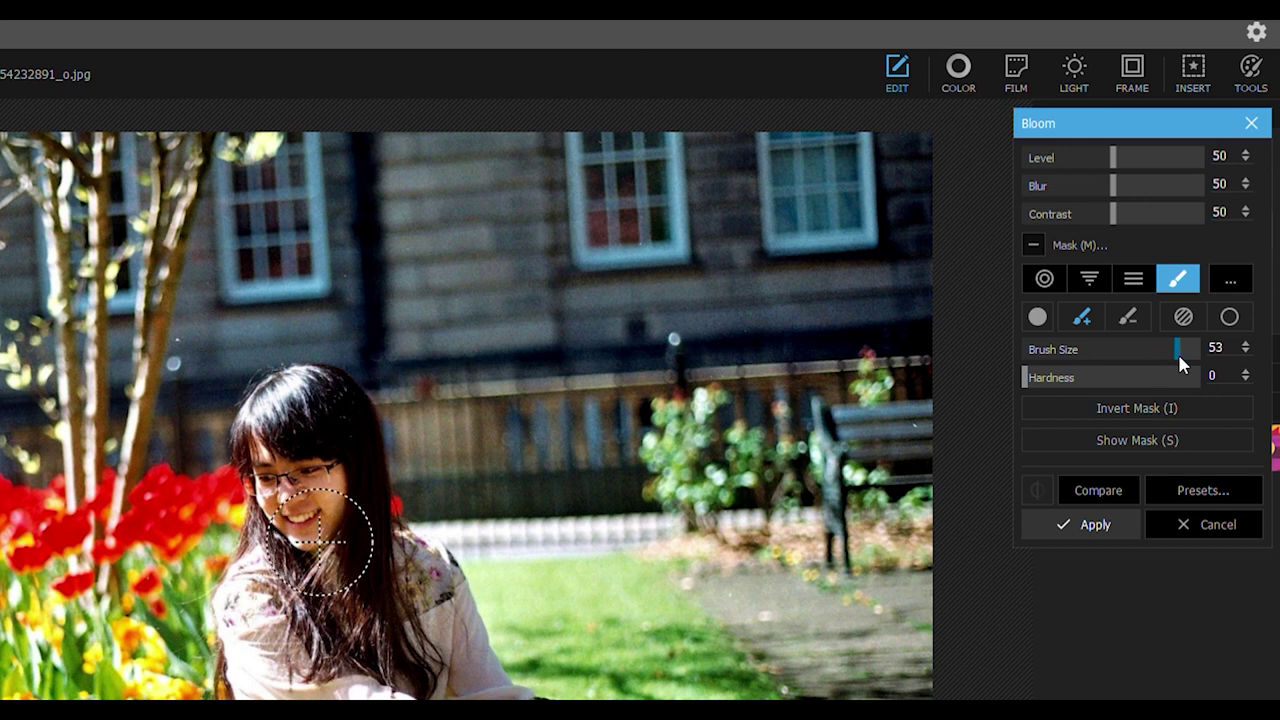
left_click(1054, 381)
left_click_drag(1052, 386, 1031, 380)
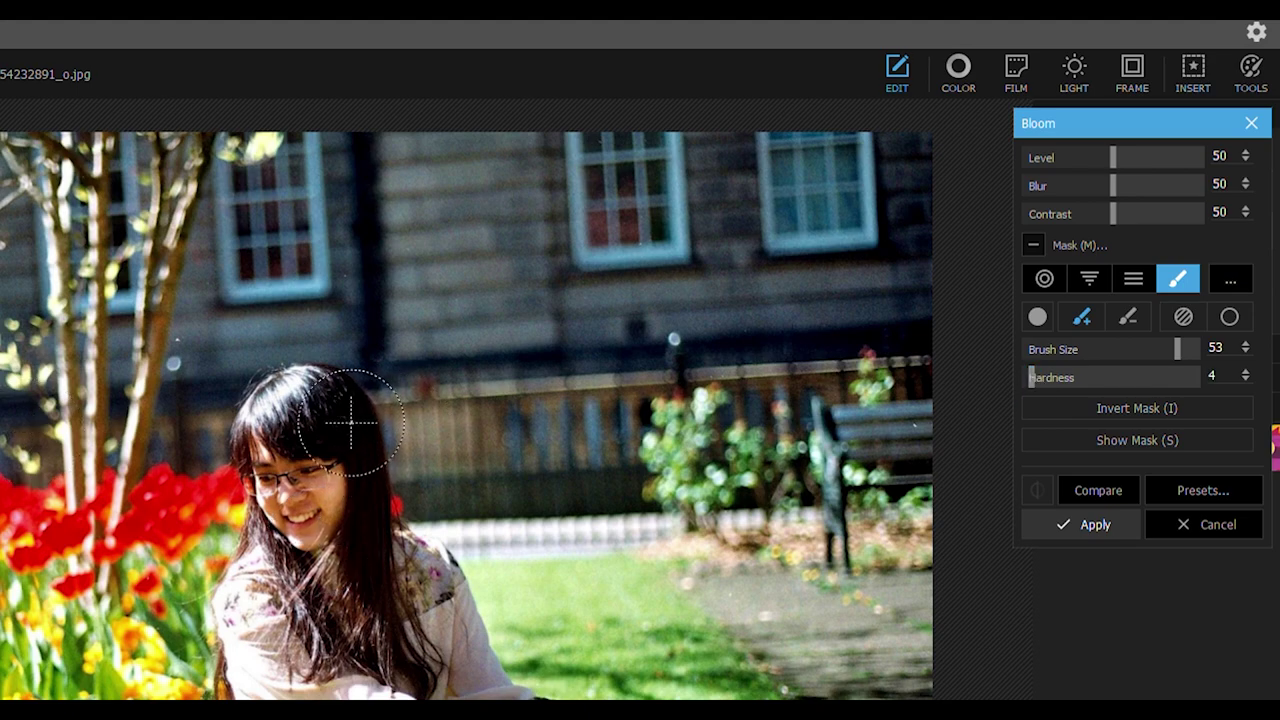
Step: Paint the Bloom mask over the seated woman and the tulip and flower bed beside her
left_click_drag(343, 423, 300, 415)
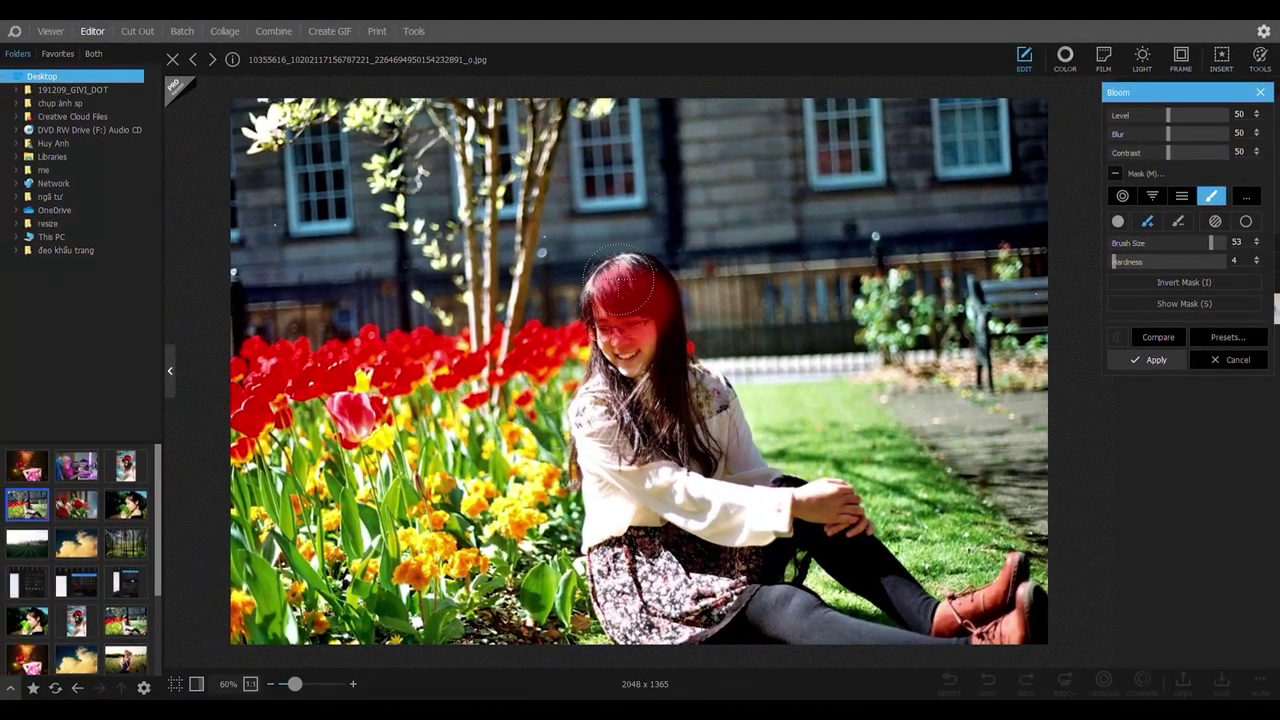
mouse_move(537, 332)
left_mouse_down()
mouse_move(491, 396)
mouse_move(524, 376)
left_mouse_up()
mouse_move(630, 327)
left_mouse_down()
mouse_move(626, 270)
mouse_move(593, 305)
mouse_move(654, 280)
mouse_move(659, 359)
mouse_move(635, 390)
mouse_move(607, 374)
mouse_move(597, 418)
mouse_move(584, 421)
mouse_move(601, 430)
mouse_move(607, 550)
mouse_move(637, 630)
mouse_move(650, 612)
mouse_move(632, 460)
mouse_move(657, 462)
mouse_move(644, 405)
mouse_move(684, 436)
mouse_move(702, 400)
mouse_move(687, 376)
mouse_move(722, 449)
mouse_move(683, 516)
mouse_move(676, 457)
mouse_move(650, 567)
mouse_move(620, 590)
mouse_move(635, 625)
mouse_move(677, 620)
mouse_move(732, 557)
mouse_move(691, 484)
mouse_move(702, 510)
mouse_move(721, 465)
mouse_move(705, 394)
mouse_move(726, 415)
mouse_move(766, 532)
mouse_move(720, 617)
mouse_move(750, 610)
mouse_move(878, 639)
mouse_move(1018, 620)
mouse_move(1015, 590)
mouse_move(930, 600)
mouse_move(873, 583)
mouse_move(775, 500)
mouse_move(836, 494)
mouse_move(770, 492)
mouse_move(730, 447)
mouse_move(732, 392)
mouse_move(650, 302)
mouse_move(592, 272)
left_mouse_up()
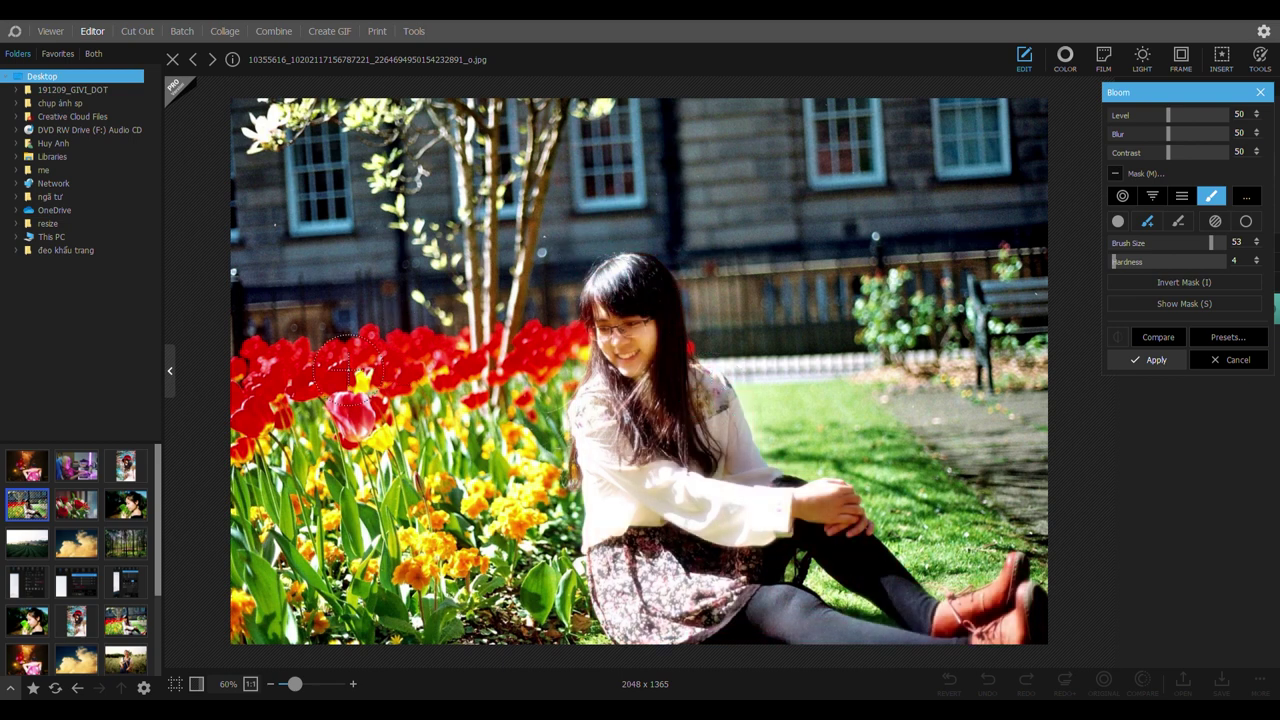
mouse_move(345, 372)
left_mouse_down()
mouse_move(267, 395)
mouse_move(268, 371)
mouse_move(343, 387)
mouse_move(373, 409)
mouse_move(404, 353)
mouse_move(399, 367)
mouse_move(494, 373)
mouse_move(576, 334)
mouse_move(446, 435)
mouse_move(356, 428)
mouse_move(317, 460)
mouse_move(282, 442)
mouse_move(267, 625)
mouse_move(290, 515)
mouse_move(261, 516)
mouse_move(257, 586)
mouse_move(257, 477)
mouse_move(257, 502)
mouse_move(382, 527)
mouse_move(460, 525)
mouse_move(410, 595)
mouse_move(297, 595)
mouse_move(323, 573)
mouse_move(323, 615)
mouse_move(341, 490)
left_mouse_up()
mouse_move(455, 495)
left_mouse_down()
mouse_move(412, 526)
mouse_move(545, 461)
mouse_move(565, 399)
mouse_move(544, 376)
mouse_move(426, 422)
mouse_move(530, 492)
mouse_move(506, 531)
mouse_move(594, 472)
mouse_move(590, 448)
mouse_move(550, 581)
mouse_move(488, 634)
mouse_move(428, 651)
mouse_move(635, 616)
mouse_move(550, 576)
mouse_move(298, 626)
mouse_move(431, 653)
mouse_move(587, 629)
mouse_move(478, 633)
mouse_move(204, 578)
mouse_move(228, 574)
mouse_move(249, 612)
mouse_move(238, 618)
mouse_move(245, 457)
left_mouse_up()
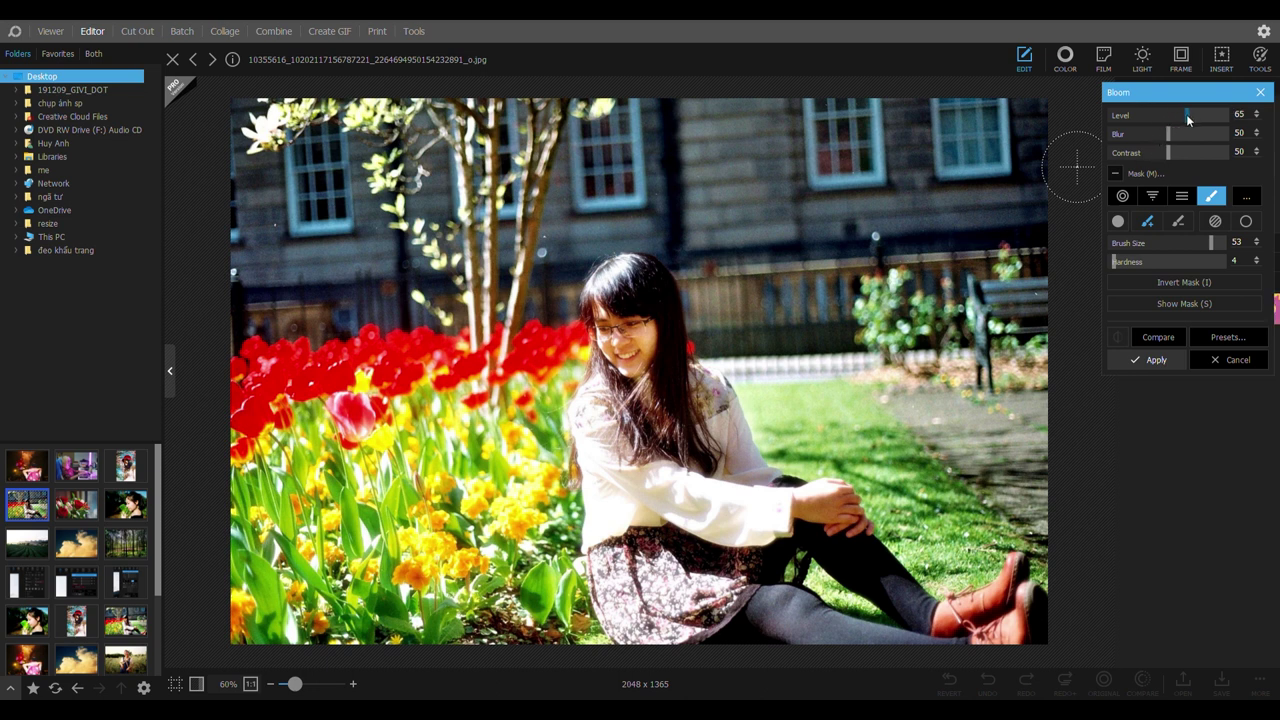
Step: Reduce the masked Bloom's blur to about 31, fine-tune its level, and apply the effect to the tulip photo
left_click_drag(1176, 121, 1187, 117)
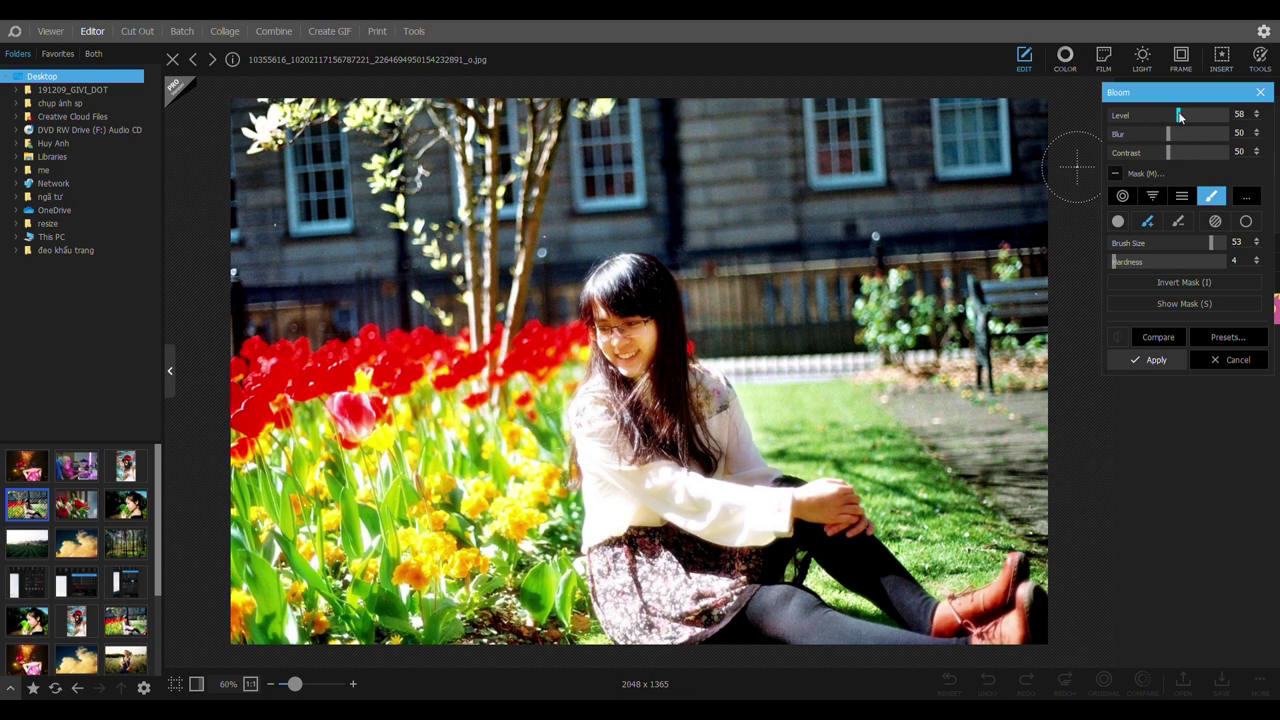
left_click_drag(1160, 131, 1156, 131)
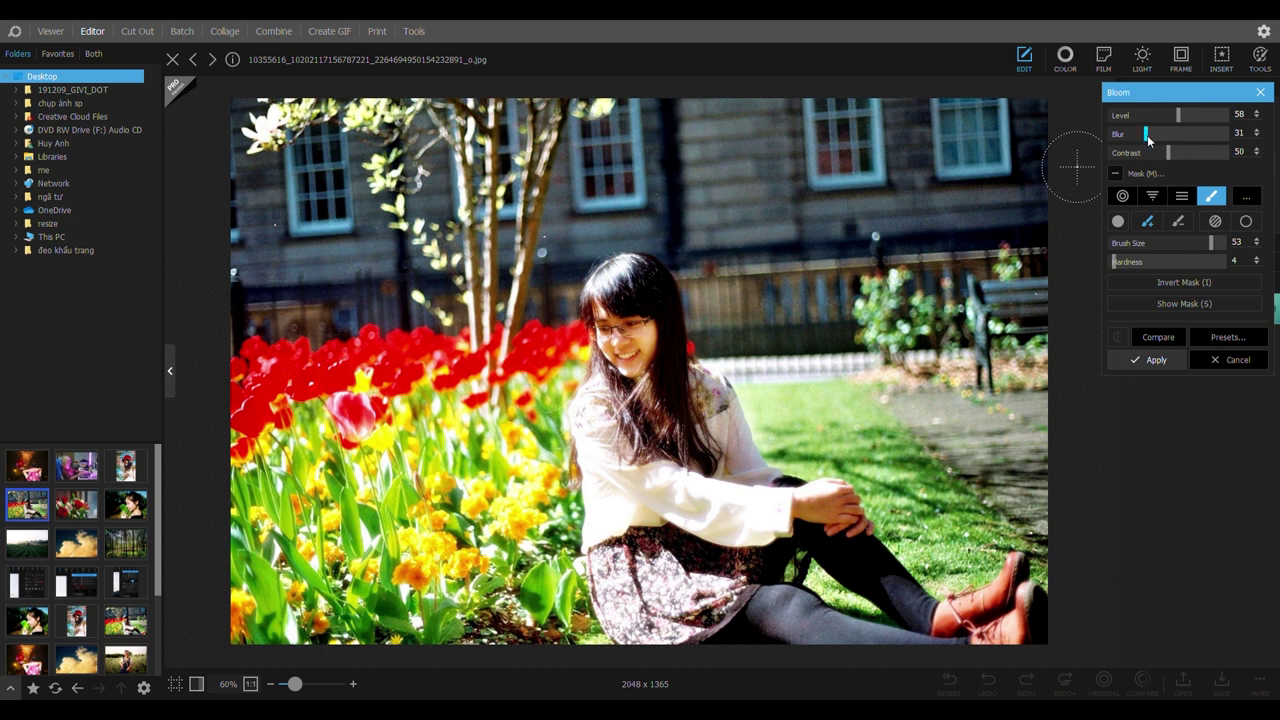
left_click_drag(1147, 135, 1166, 115)
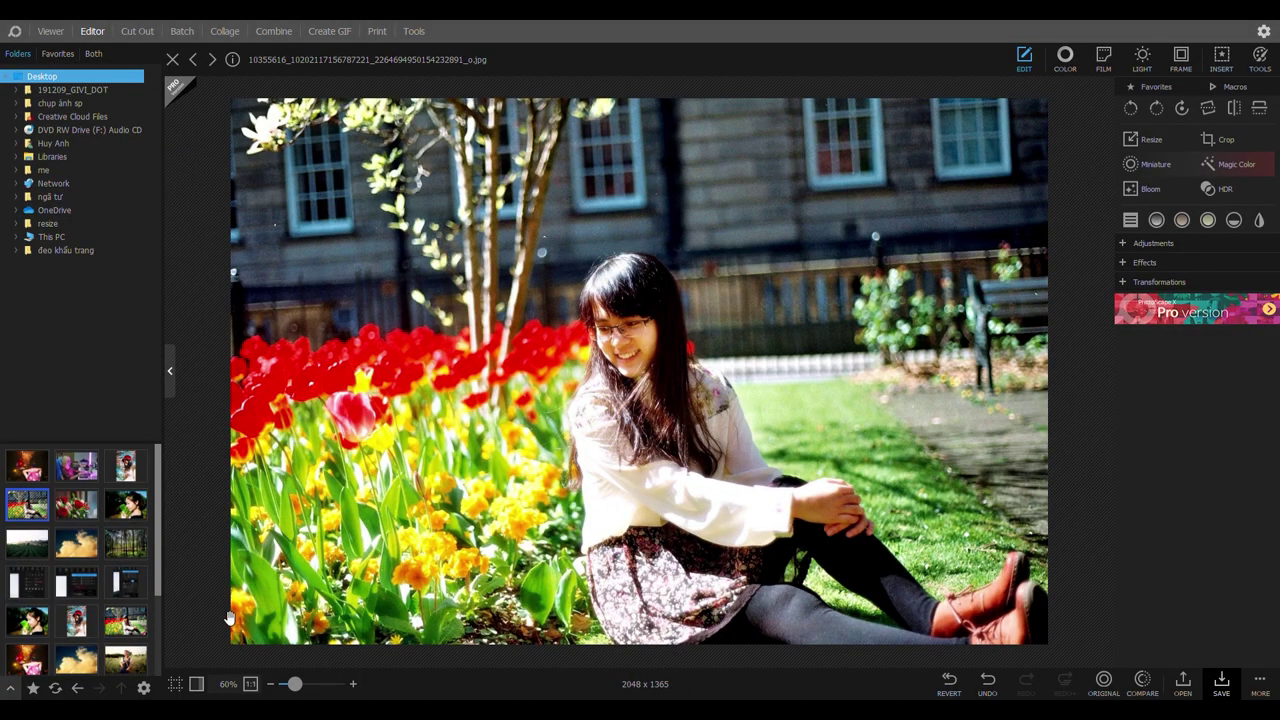
Step: Open the tea field photo and paint a Bloom brush mask across the mountains, village and tree line along the horizon
left_click(33, 553)
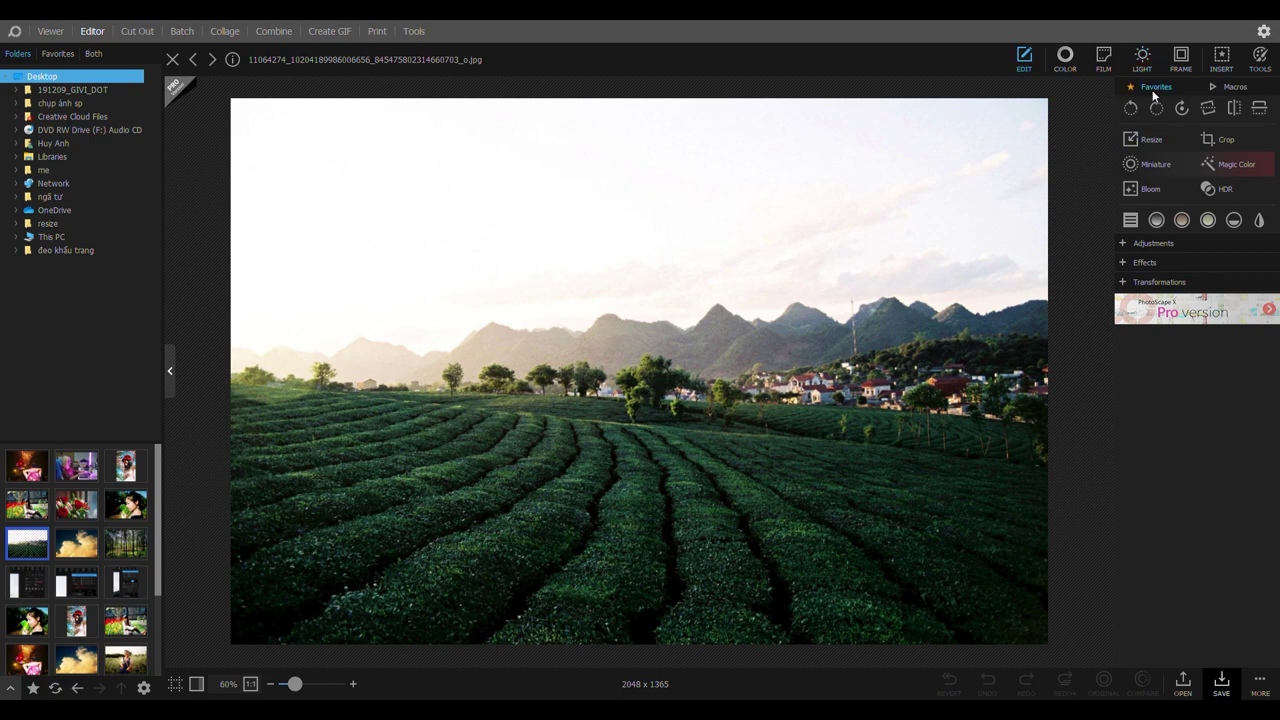
left_click(1152, 188)
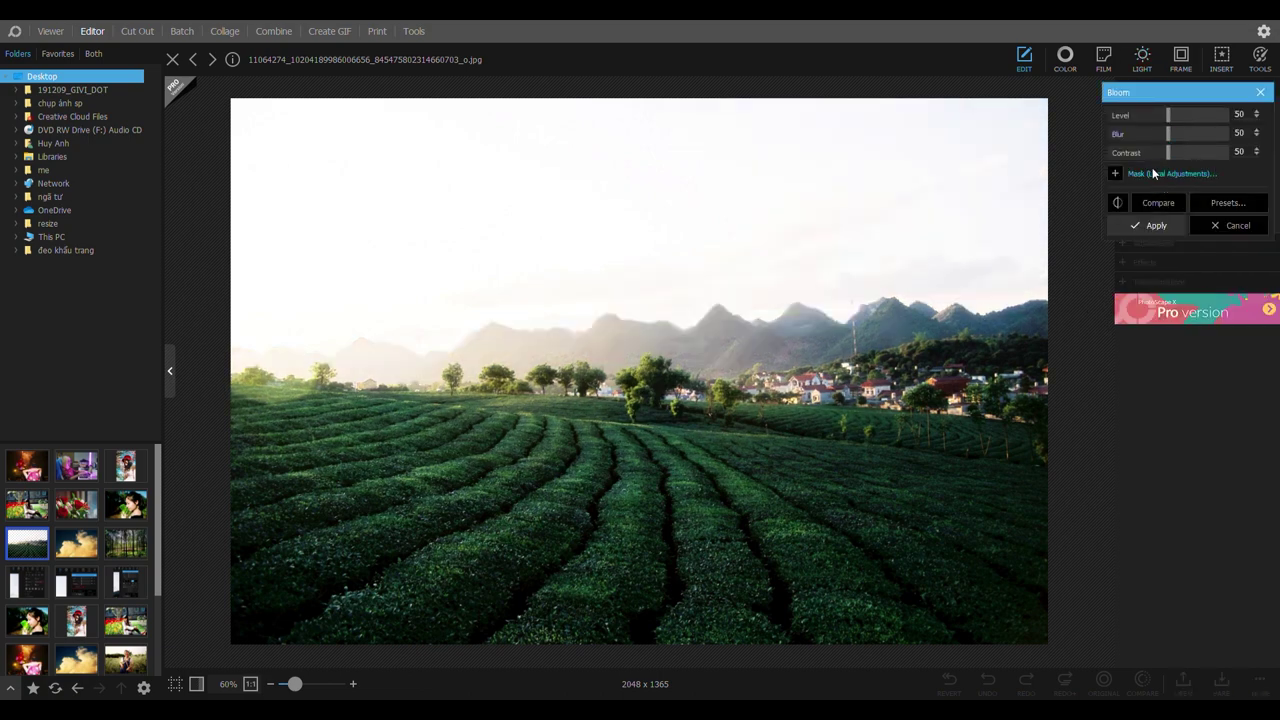
left_click(1152, 172)
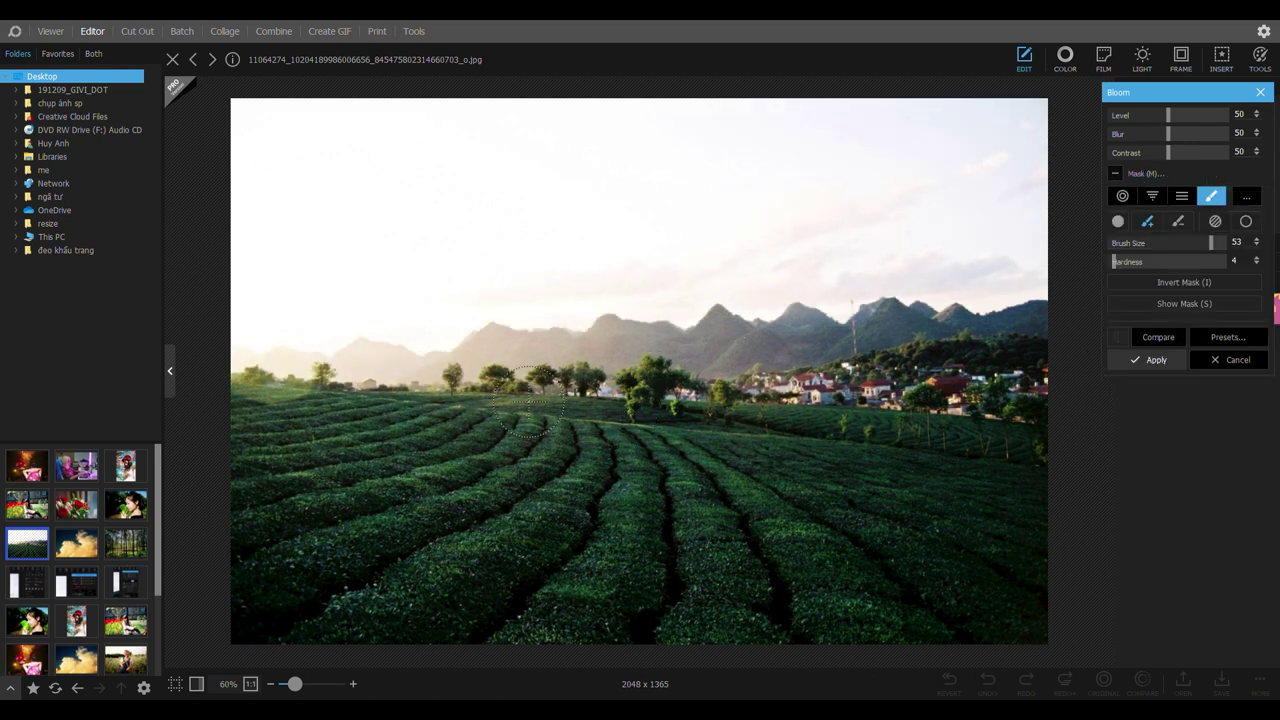
mouse_move(388, 378)
left_mouse_down()
mouse_move(515, 364)
mouse_move(499, 354)
mouse_move(656, 347)
mouse_move(600, 360)
mouse_move(638, 361)
mouse_move(548, 337)
mouse_move(563, 369)
mouse_move(618, 379)
mouse_move(586, 377)
mouse_move(732, 395)
mouse_move(661, 353)
mouse_move(704, 358)
mouse_move(740, 330)
mouse_move(721, 324)
mouse_move(761, 355)
mouse_move(813, 344)
mouse_move(798, 321)
mouse_move(812, 324)
mouse_move(786, 375)
mouse_move(762, 371)
mouse_move(802, 387)
mouse_move(777, 384)
mouse_move(944, 374)
mouse_move(884, 375)
mouse_move(904, 339)
mouse_move(886, 306)
left_mouse_up()
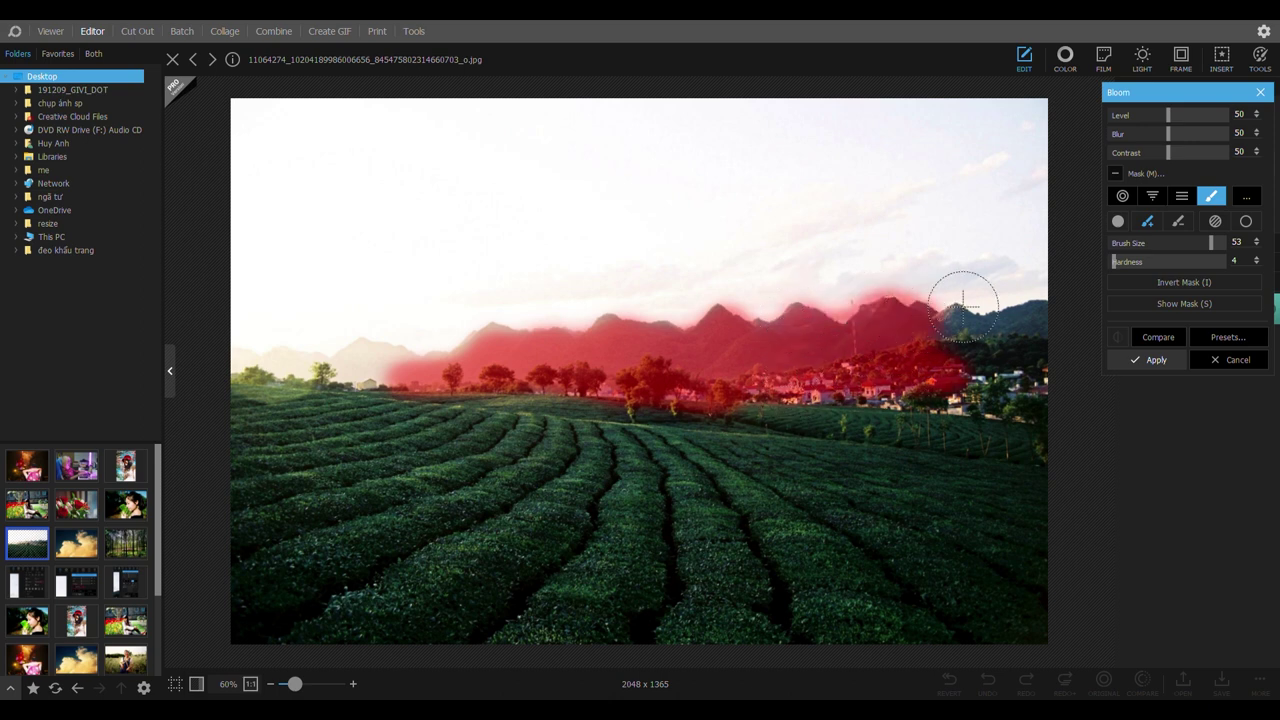
mouse_move(963, 305)
left_mouse_down()
mouse_move(1001, 316)
mouse_move(1038, 301)
mouse_move(1019, 347)
mouse_move(1037, 379)
mouse_move(984, 321)
mouse_move(955, 370)
mouse_move(1028, 392)
mouse_move(932, 423)
mouse_move(868, 372)
left_mouse_up()
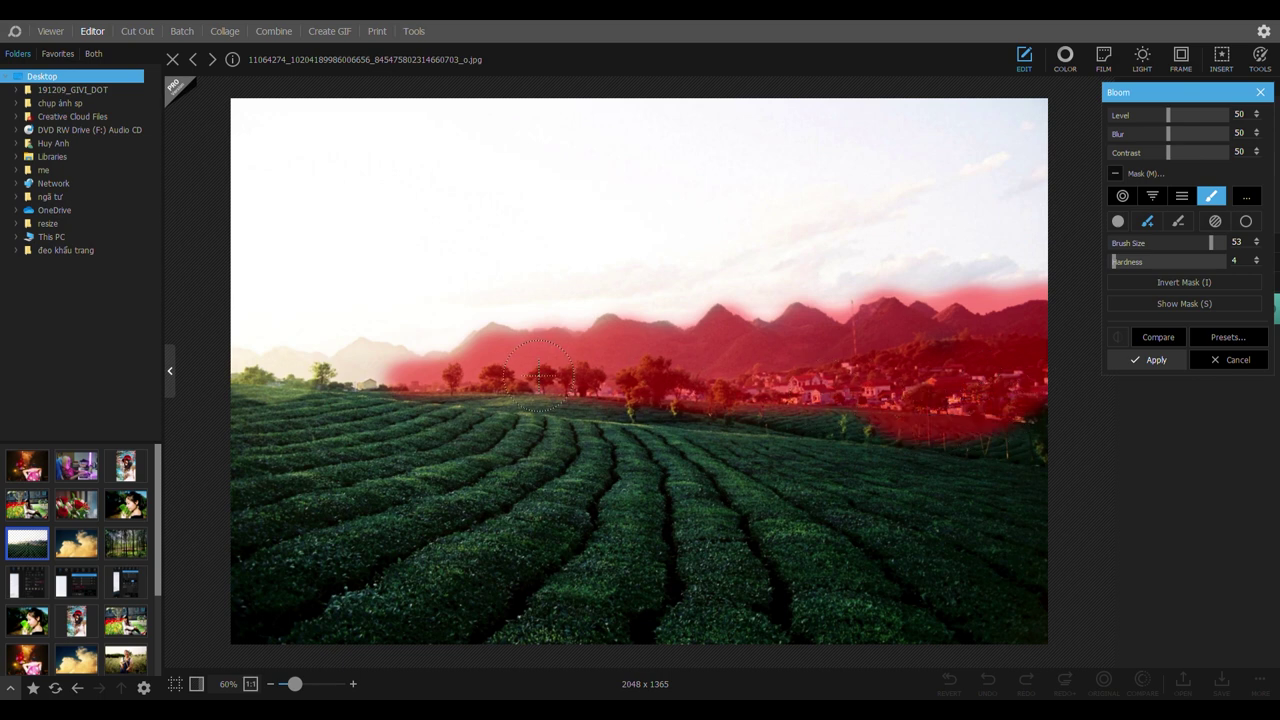
mouse_move(453, 378)
left_mouse_down()
mouse_move(366, 364)
mouse_move(248, 365)
left_mouse_up()
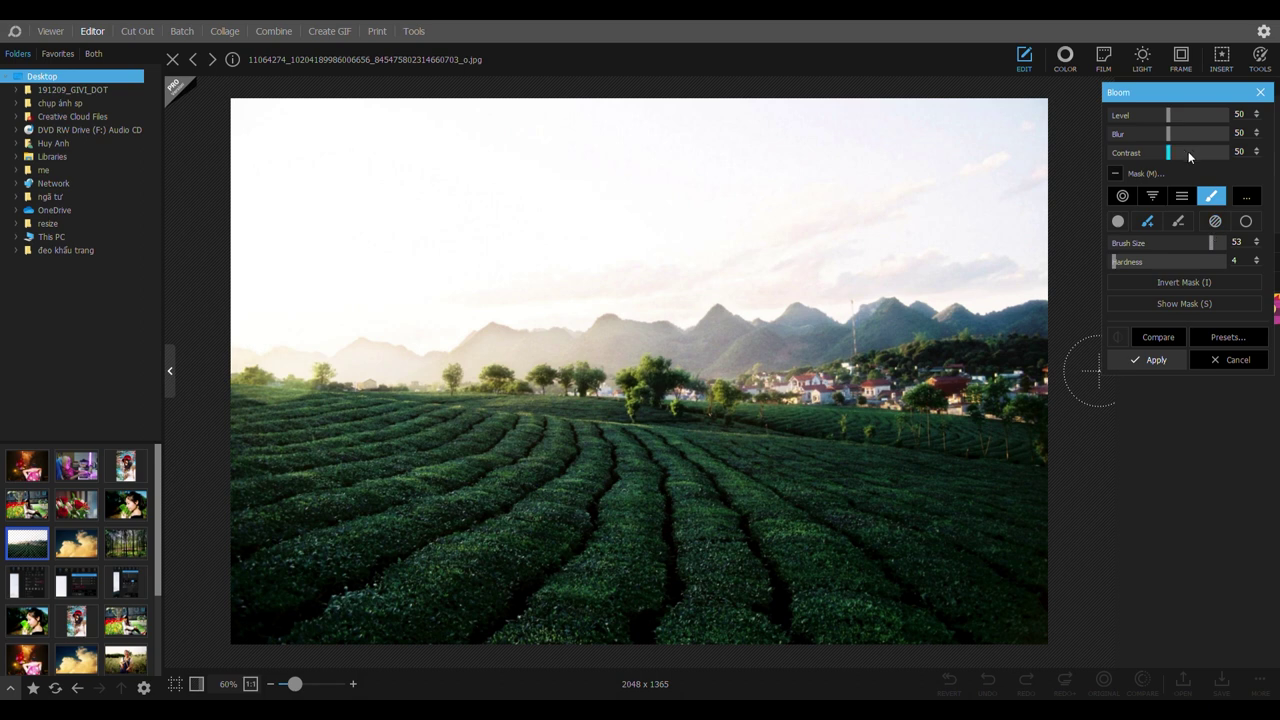
Step: Set the masked Bloom's level to 74 and blur to 70, raise its contrast, and apply the effect
left_click(1198, 115)
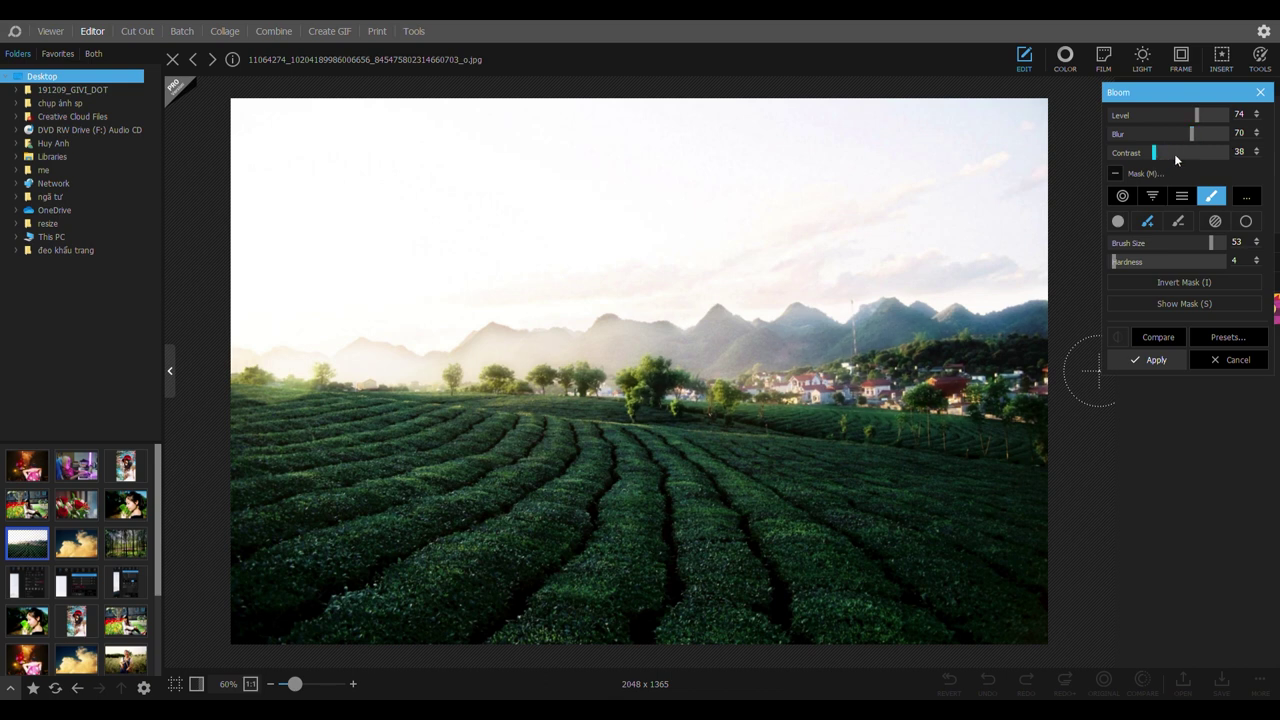
left_click(1188, 154)
left_click(1160, 360)
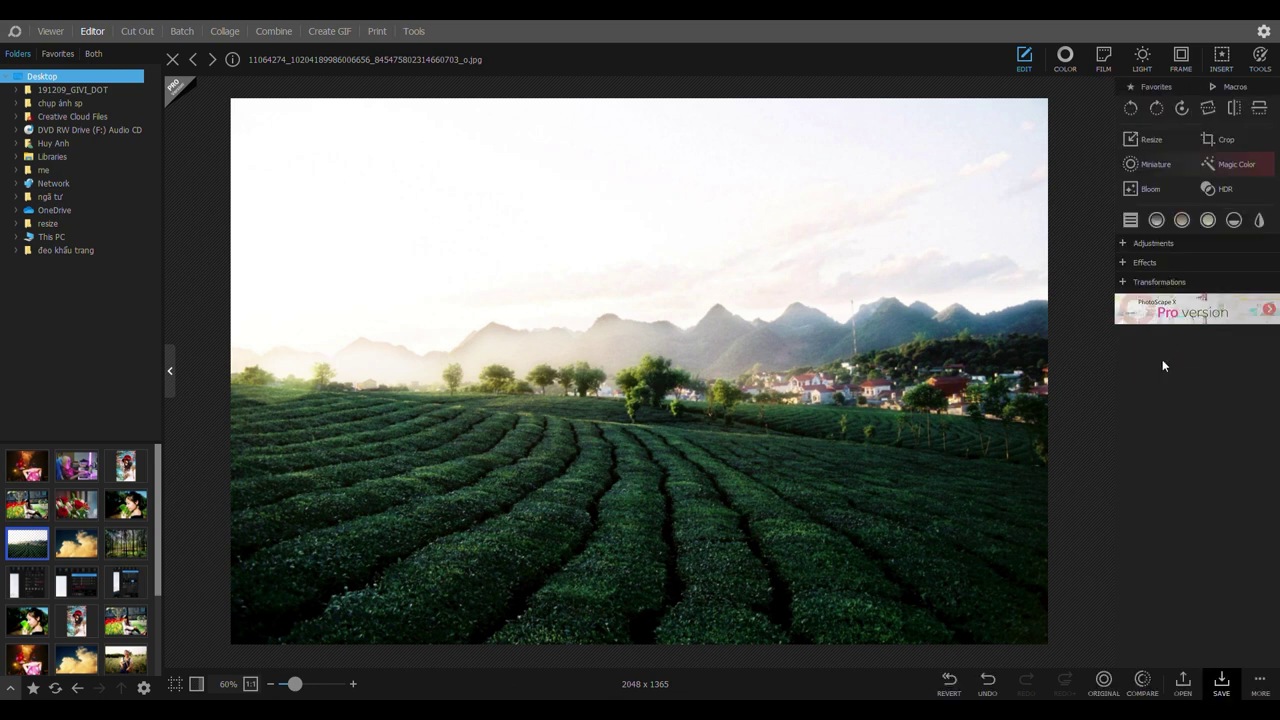